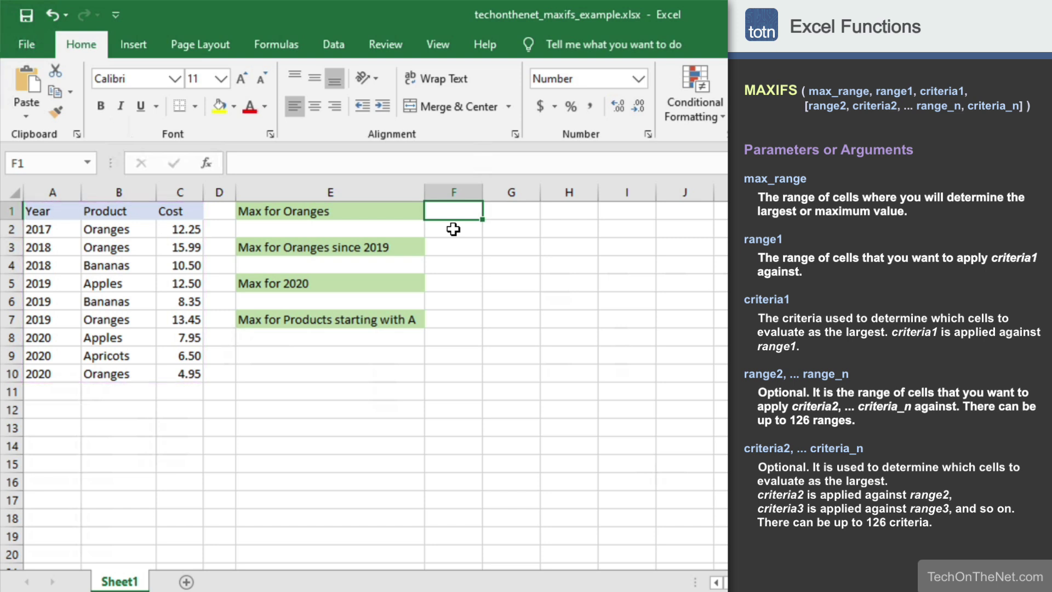
Enter =MAXIFS(C2:C10,B2:B10,"Oranges") in F1, returning 15.99 as the top Oranges cost
text(=)
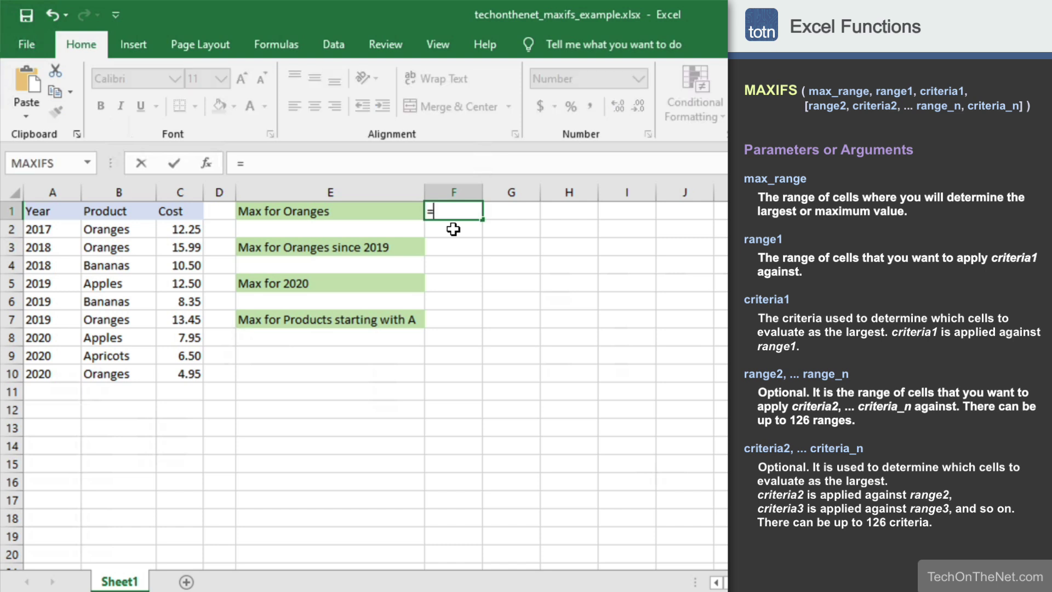
text(MAXIFS()
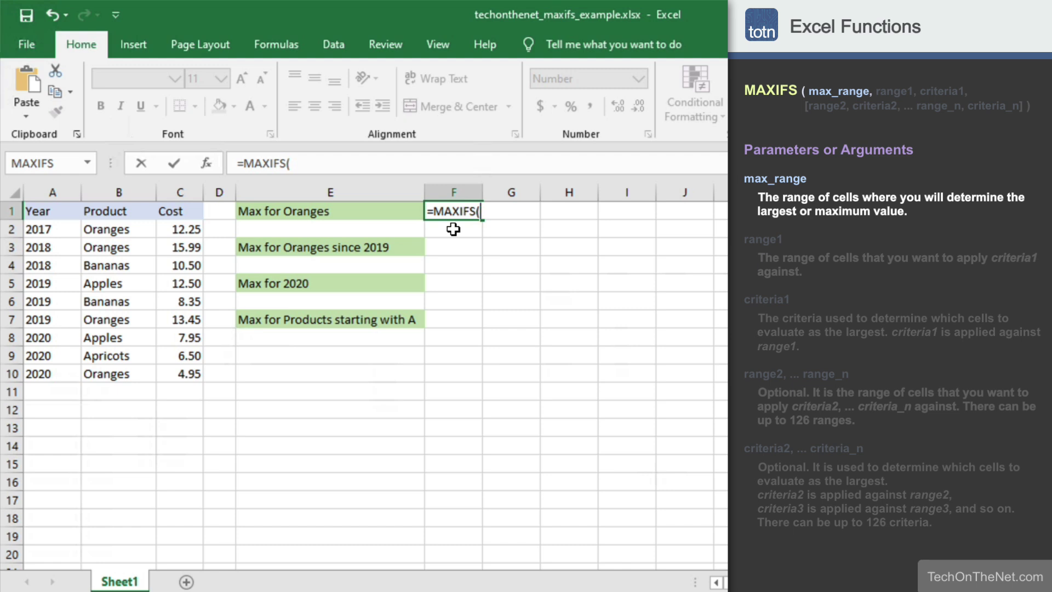
text(C2:)
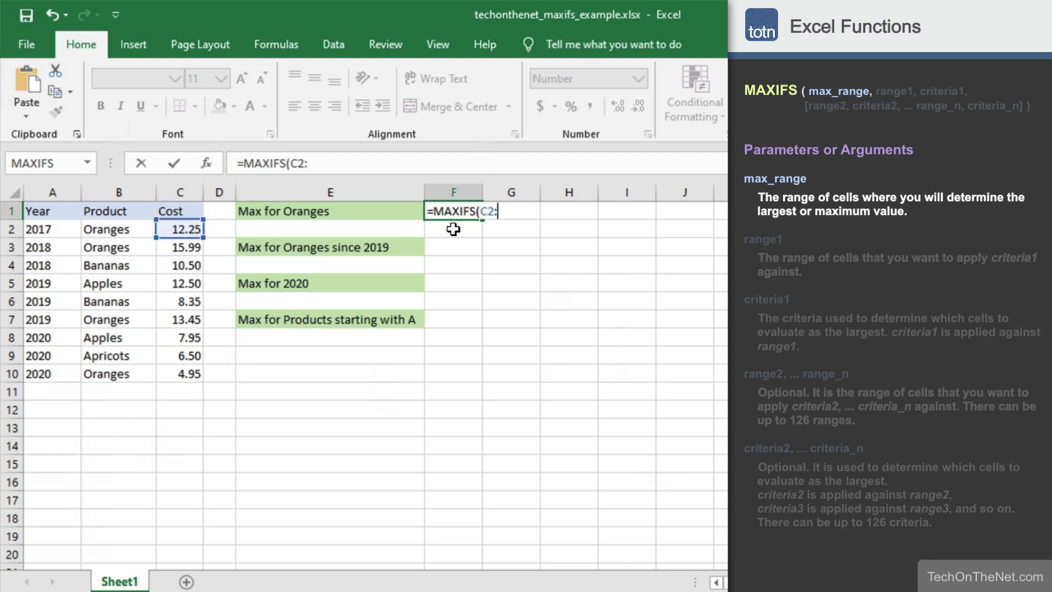
text(C10,)
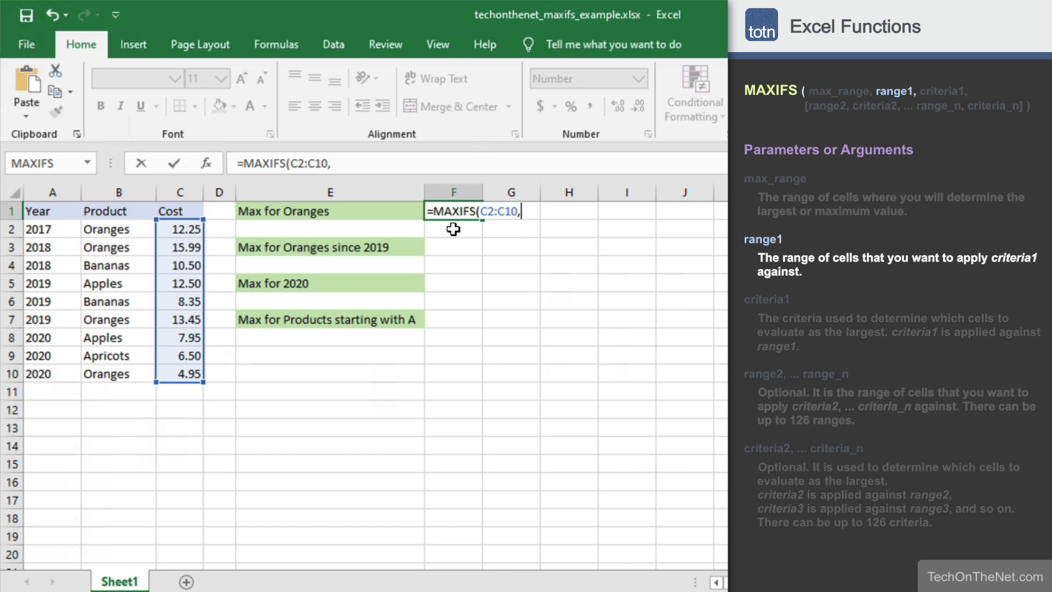
text(B2:)
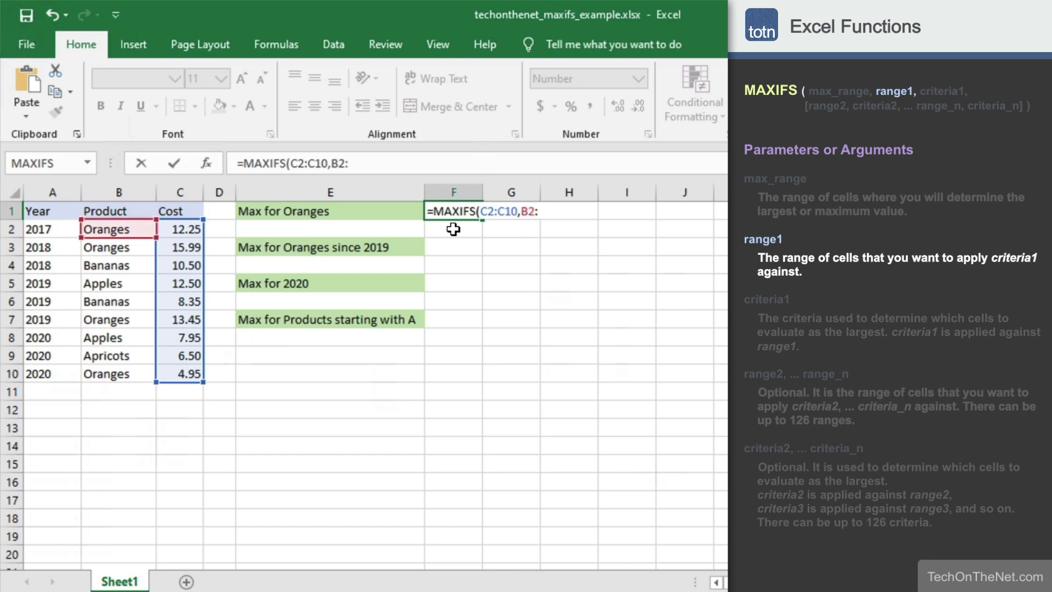
text(B10,)
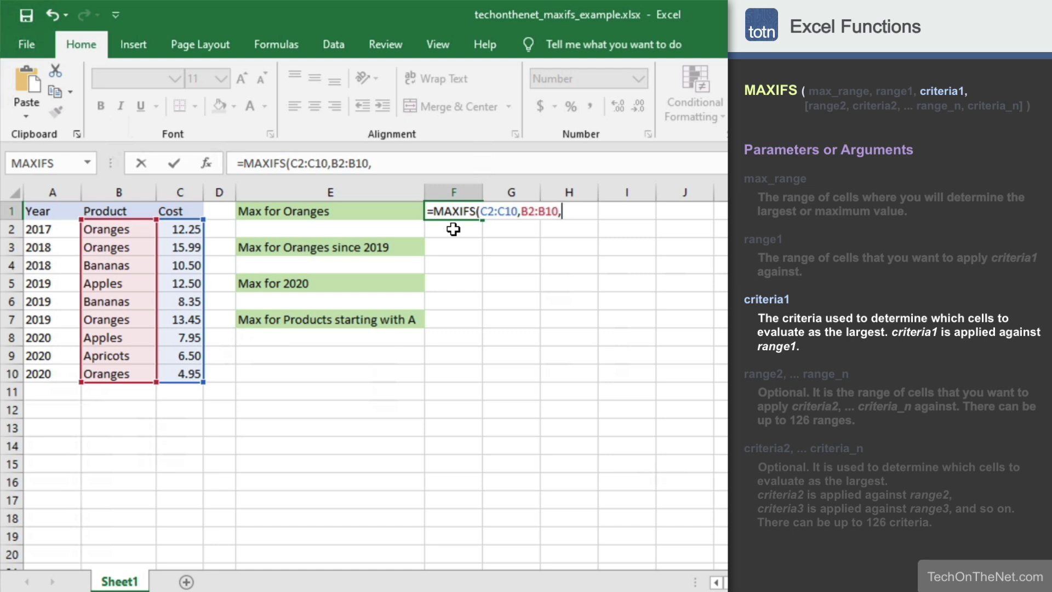
text("Oranges"))
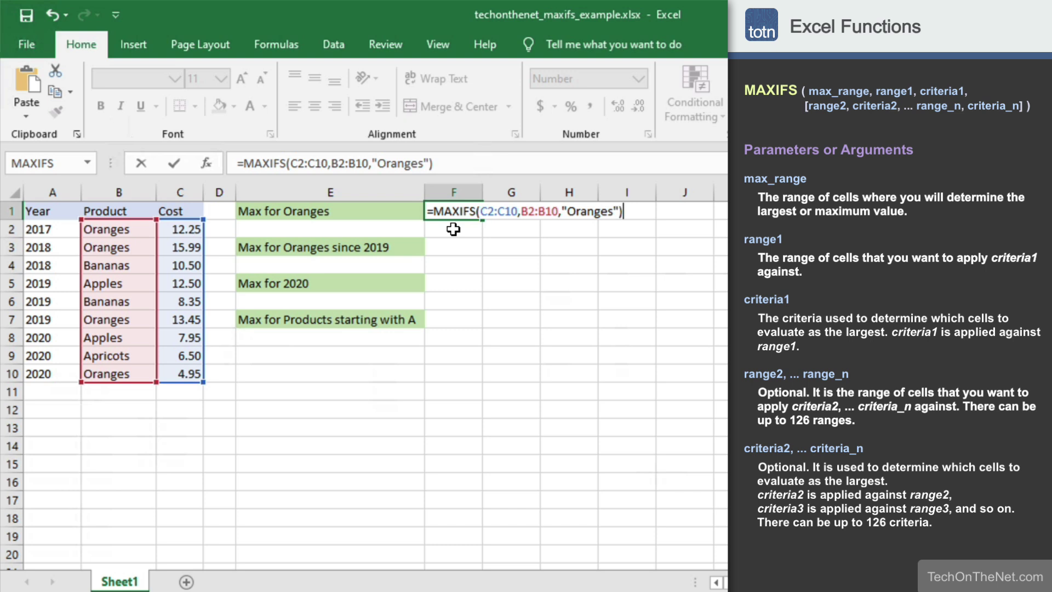
key(Return)
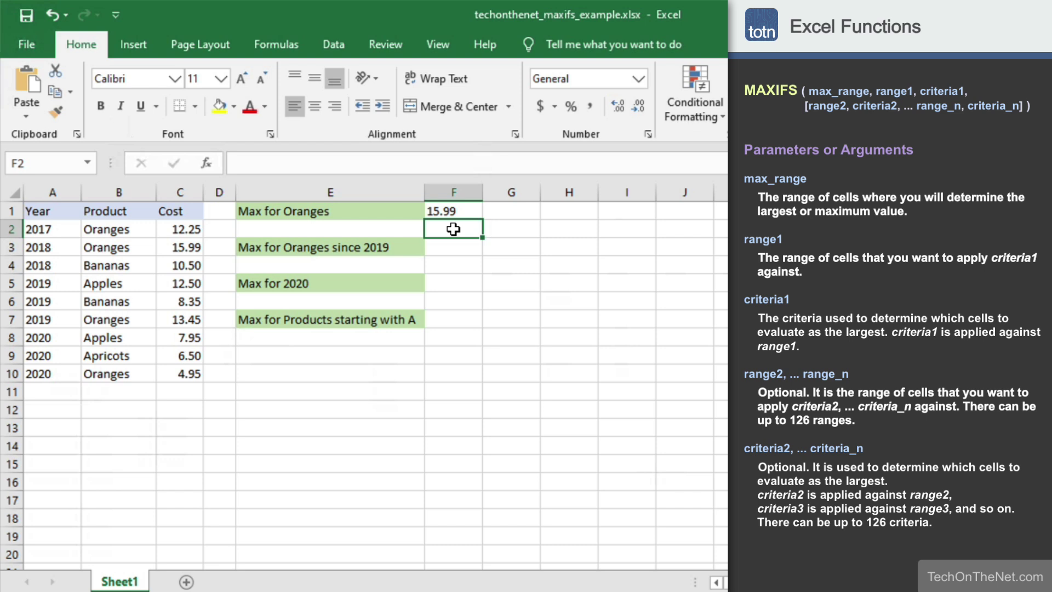
Right-align the 15.99 result in F1
key(Up)
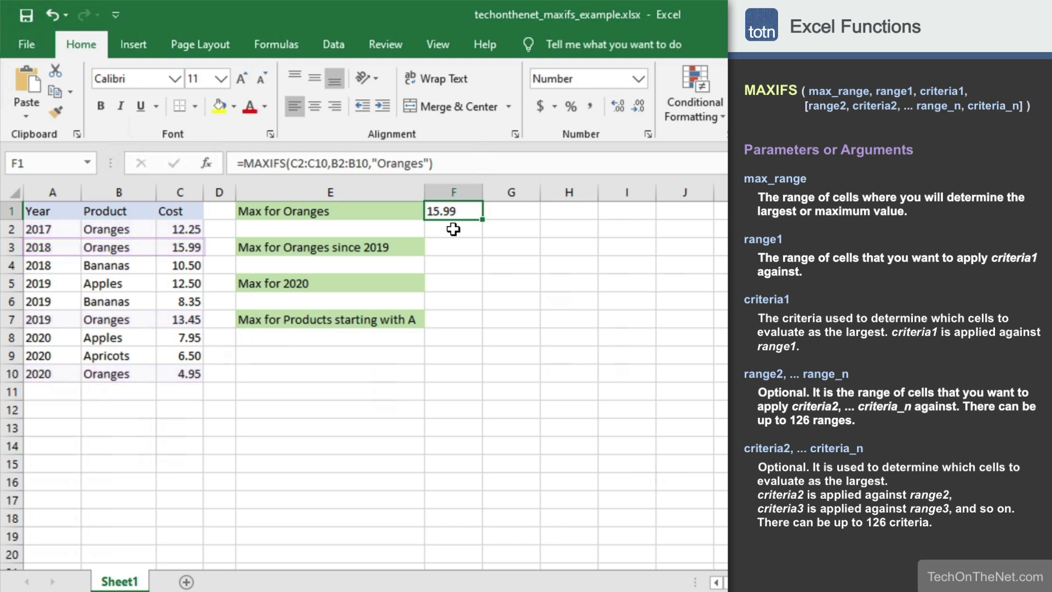
click(337, 107)
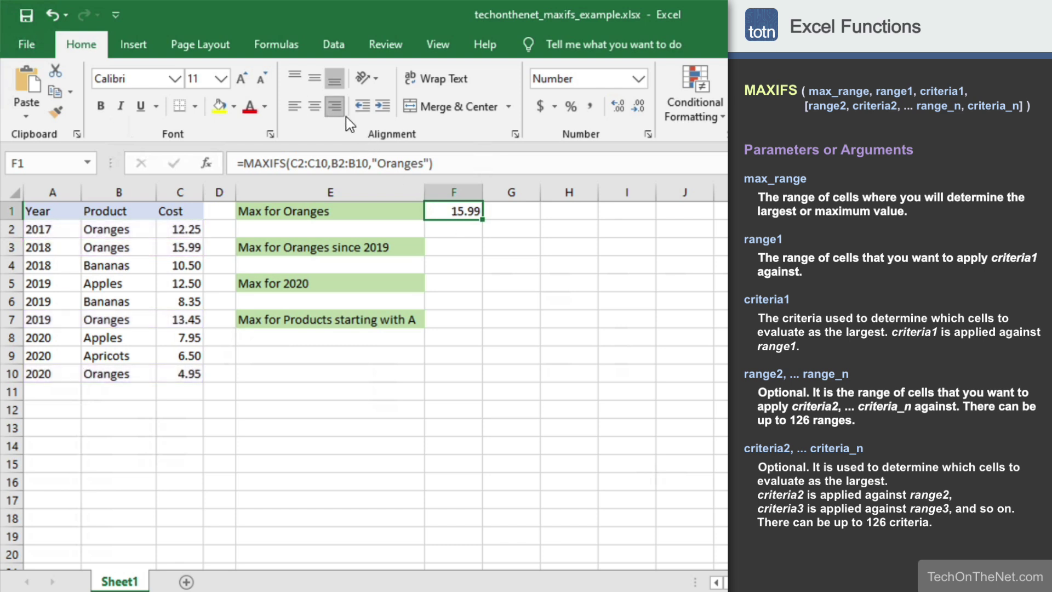
click(455, 250)
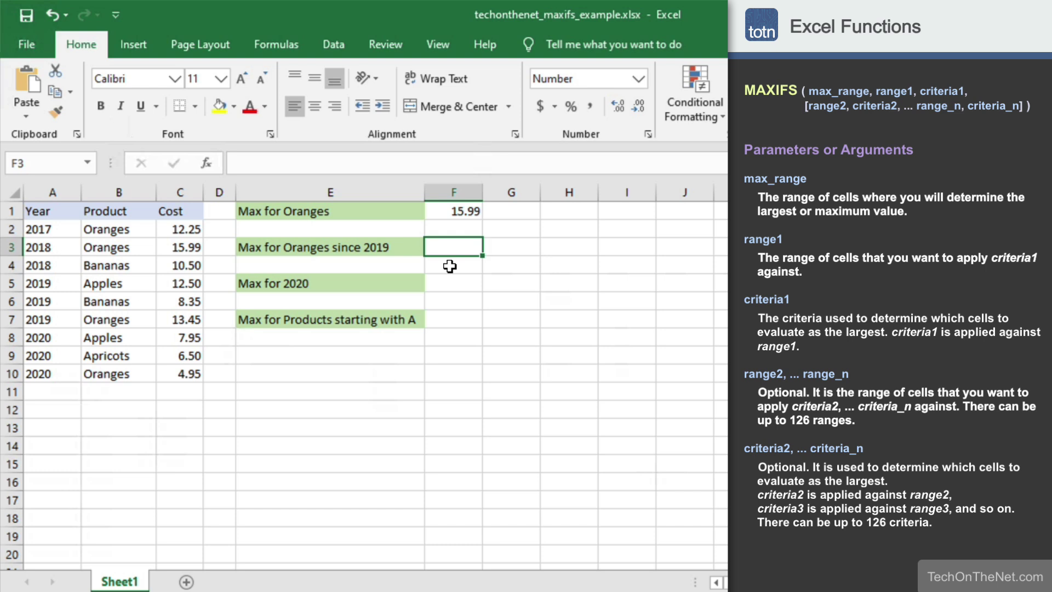
Enter =MAXIFS(C2:C10,B2:B10,"Oranges",A2:A10,">=2019") in F3, returning 13.45
text(=MAXIFS()
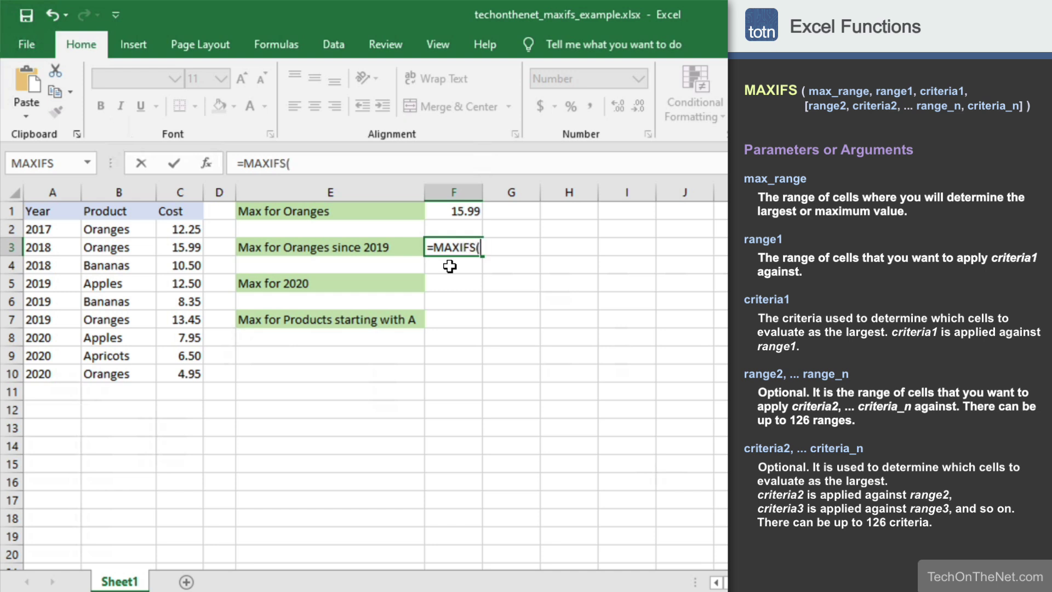
text(C2:C)
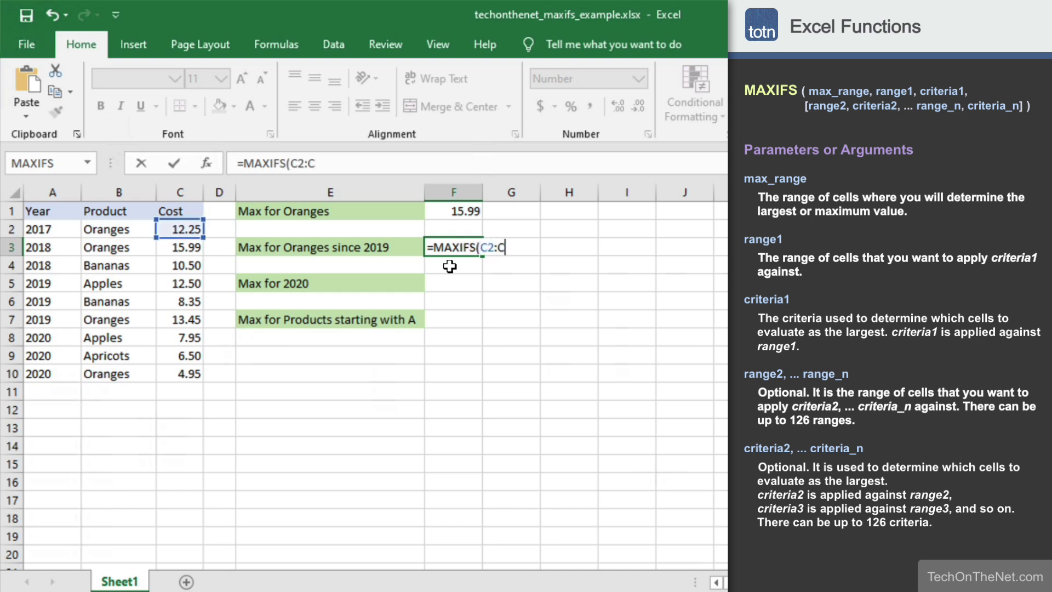
text(10,B2)
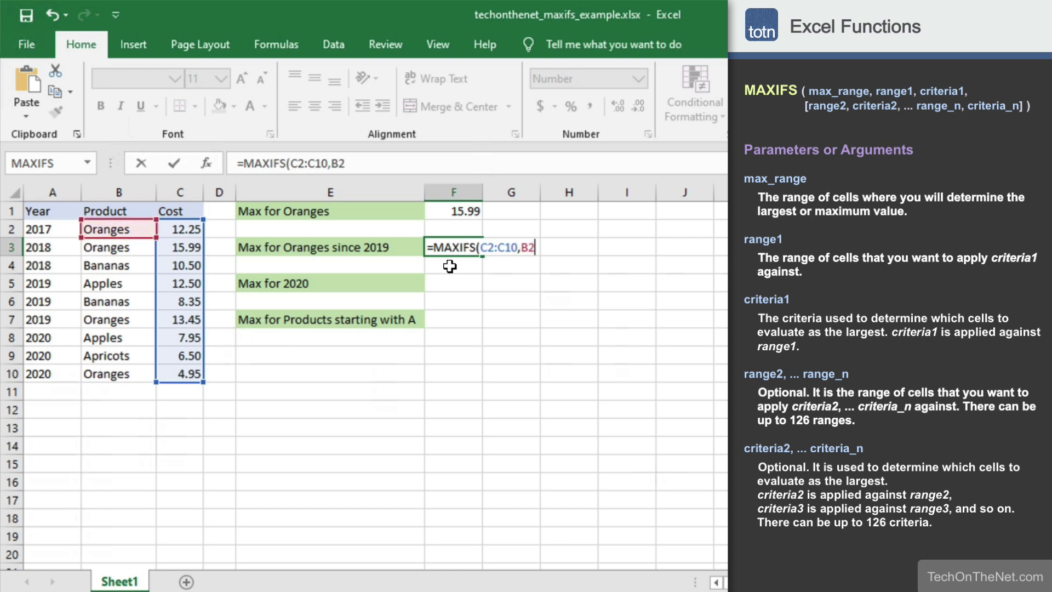
text(:B10)
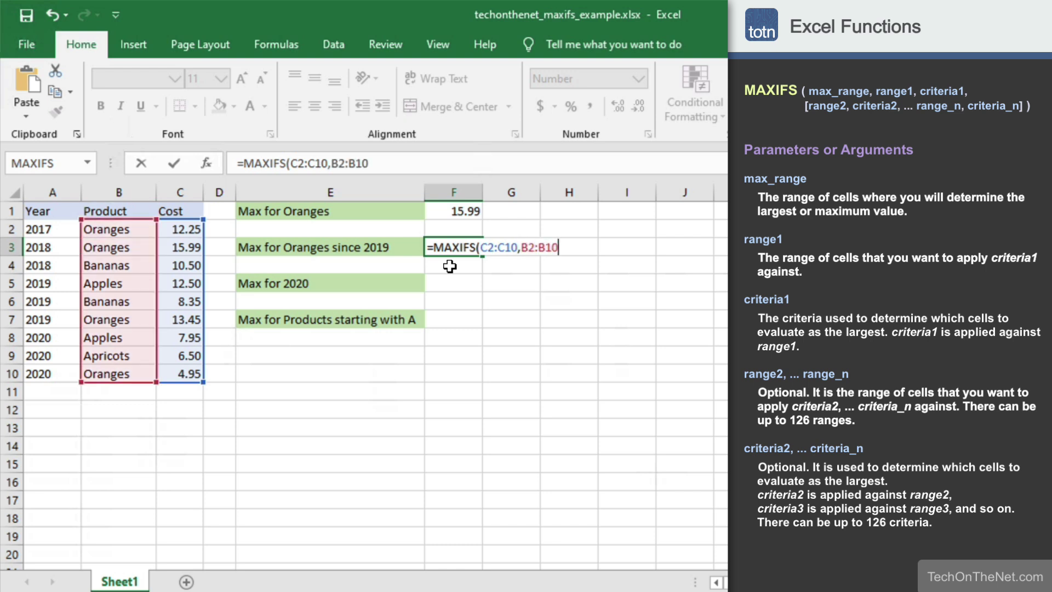
text(,"Oranges",)
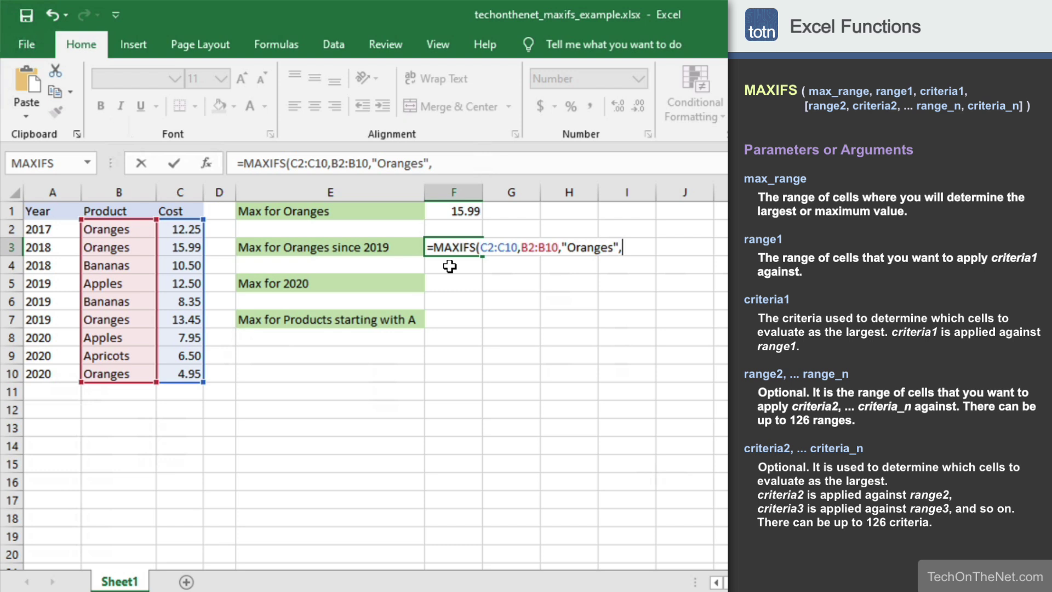
text(A2:A10)
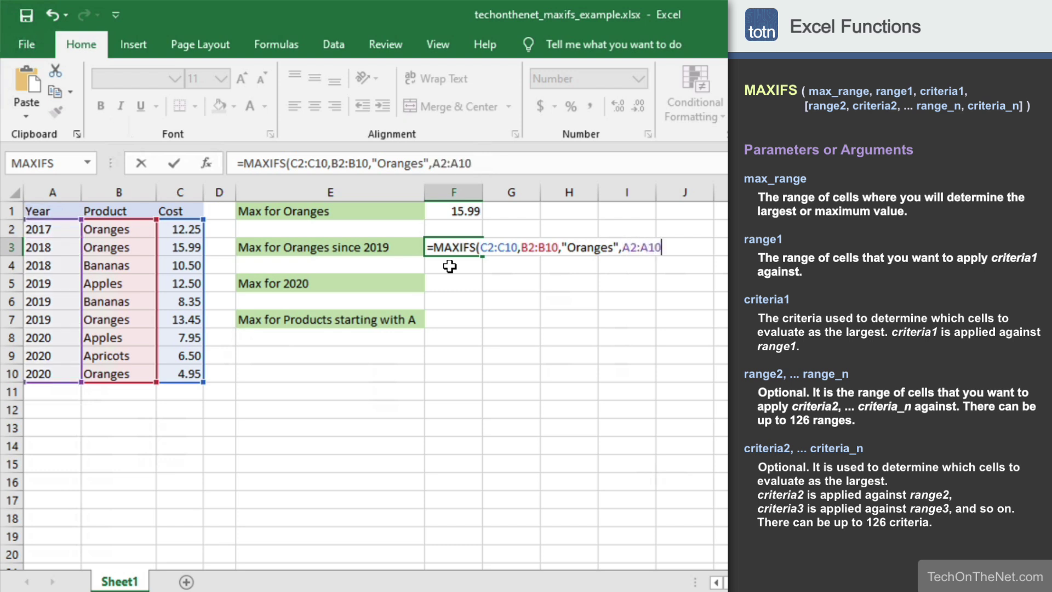
text(,">=2019"))
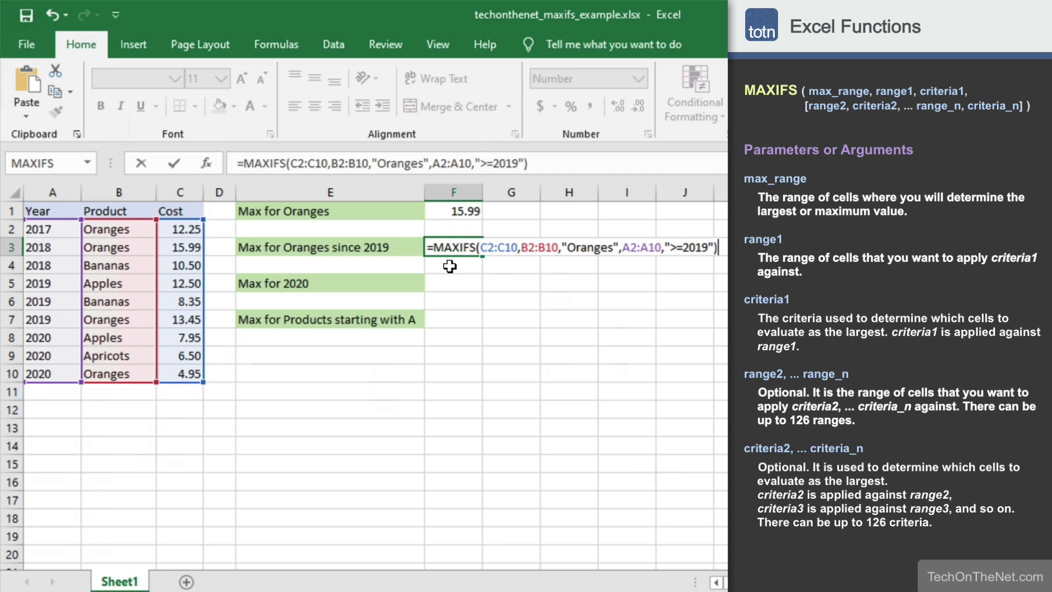
key(Return)
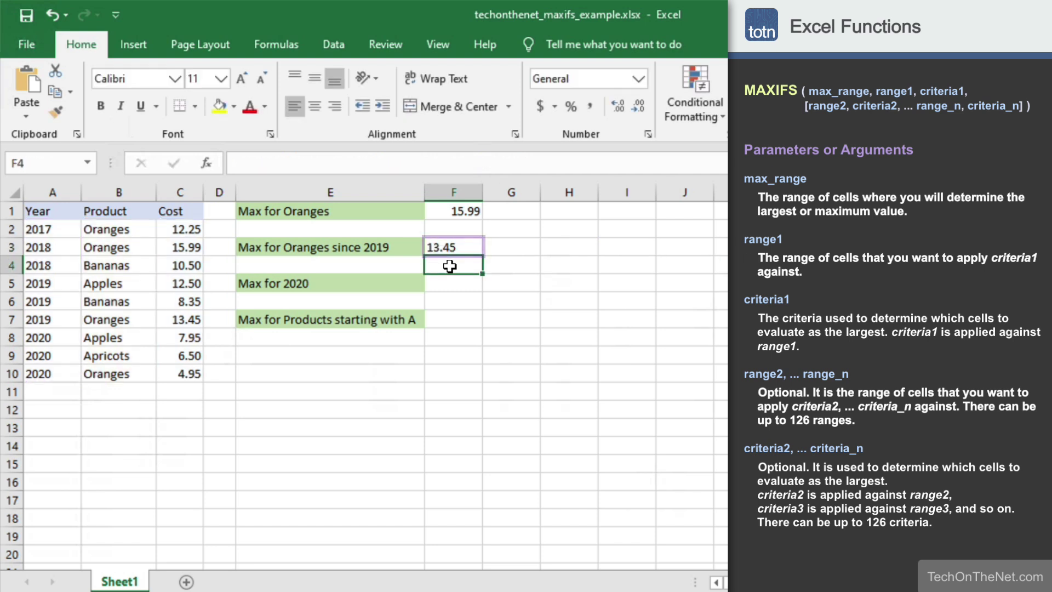
Right-align the 13.45 Oranges-since-2019 result in F3
key(Up)
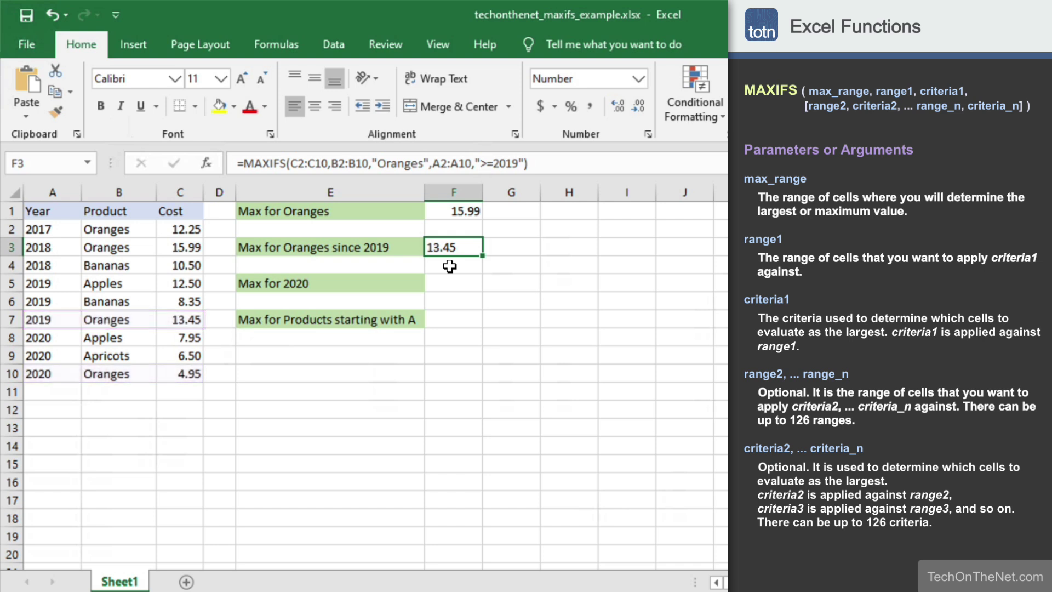
click(334, 107)
click(449, 282)
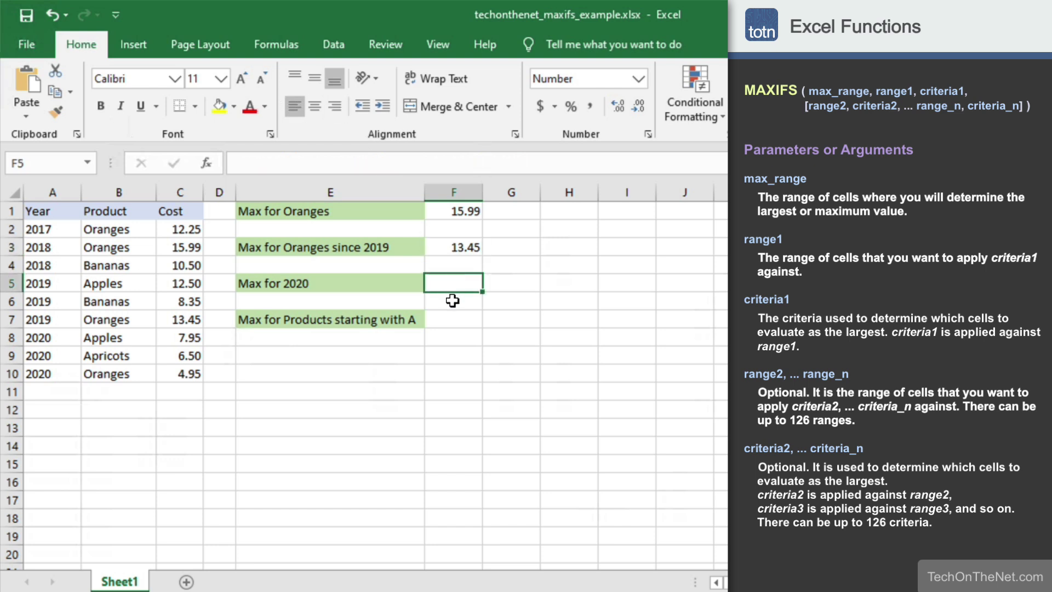
Enter =MAXIFS(C2:C10,A2:A10,"2020") in F5, returning 7.95 for 2020
text(=MA)
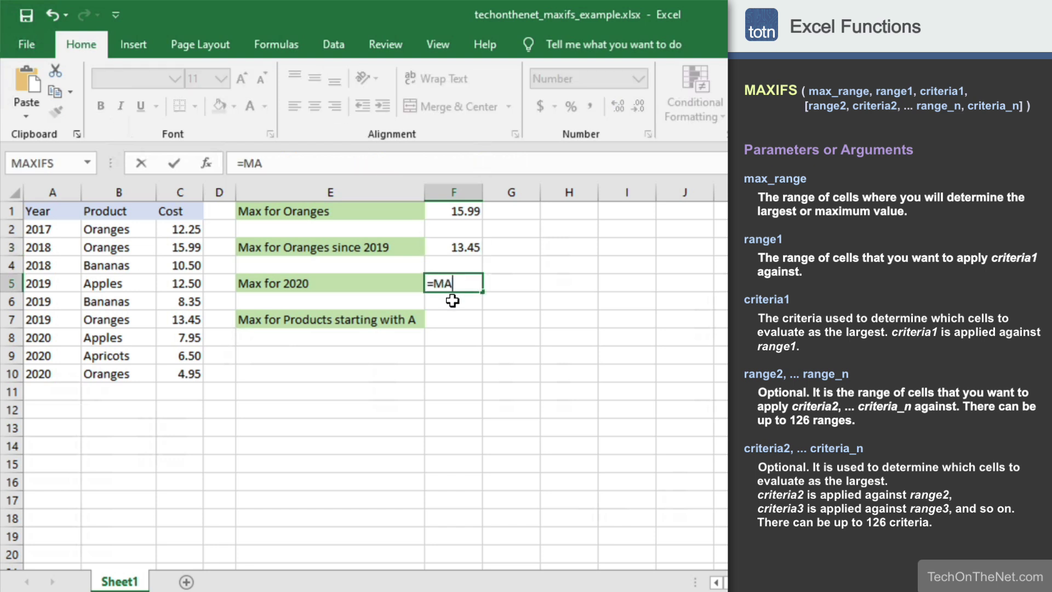
text(XIFS(C)
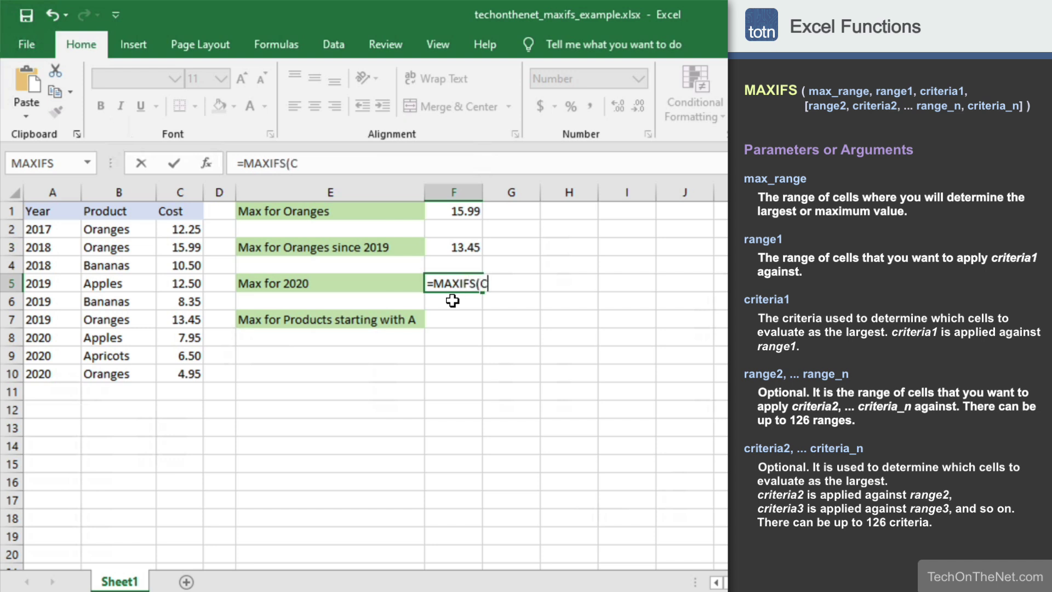
text(2:C10)
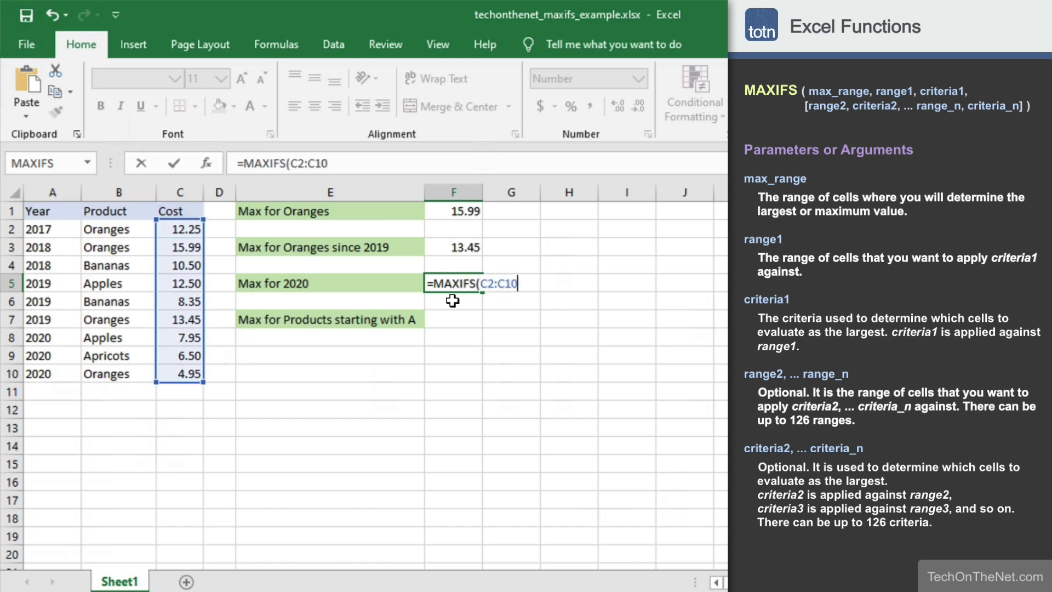
text(,A2)
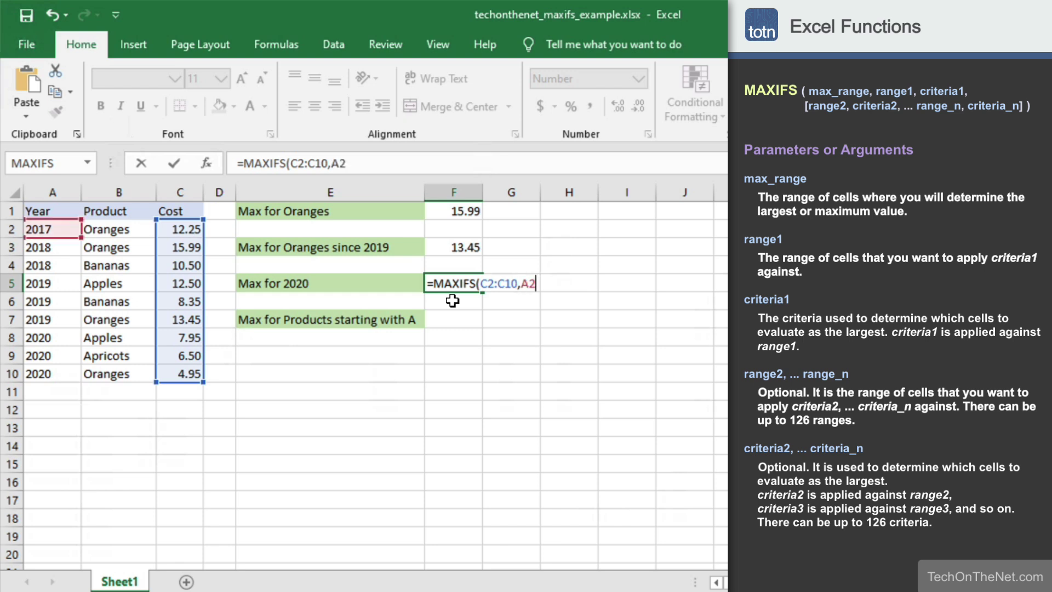
text(:A10,)
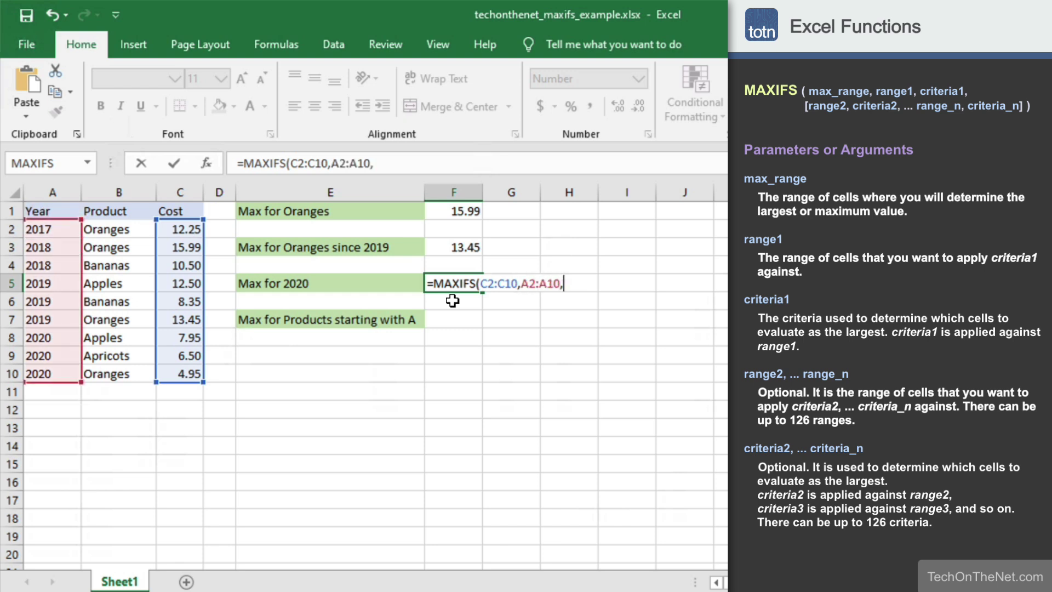
text("2020)
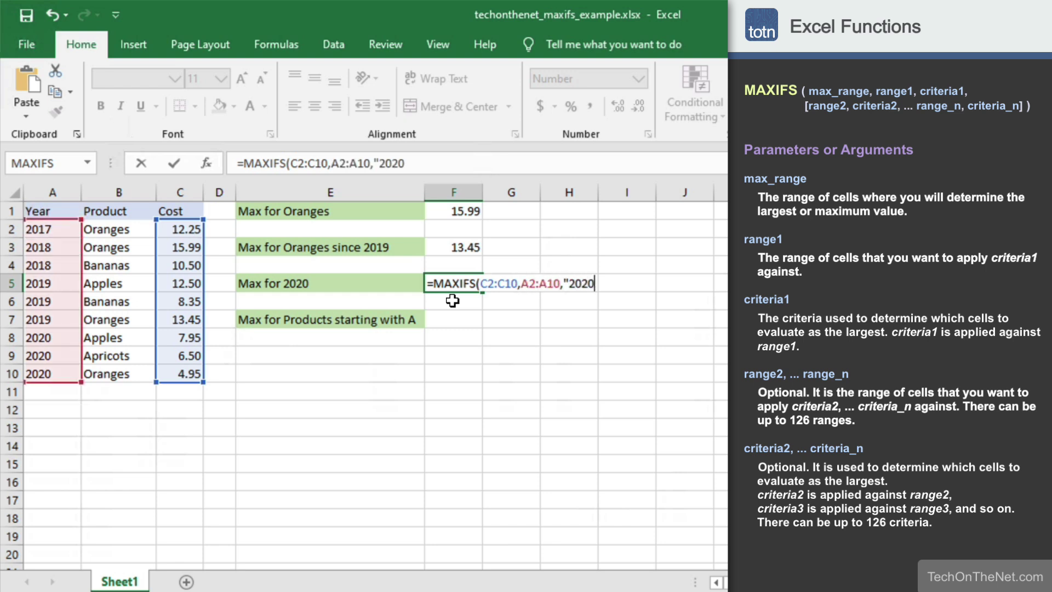
text("))
key(Return)
Right-align the 7.95 result for 2020 in F5
key(Up)
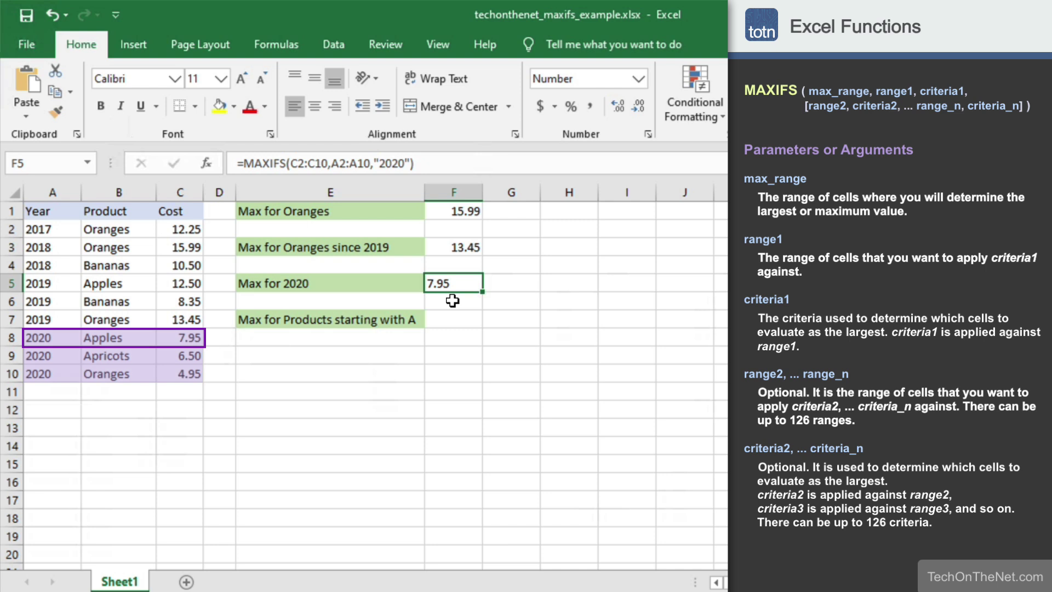
click(334, 106)
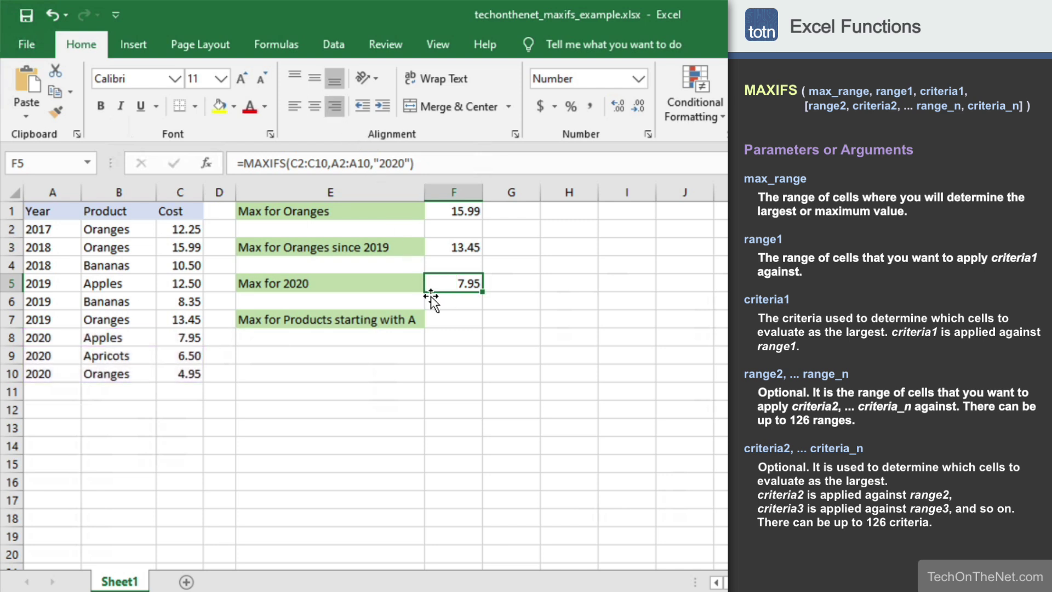
click(445, 319)
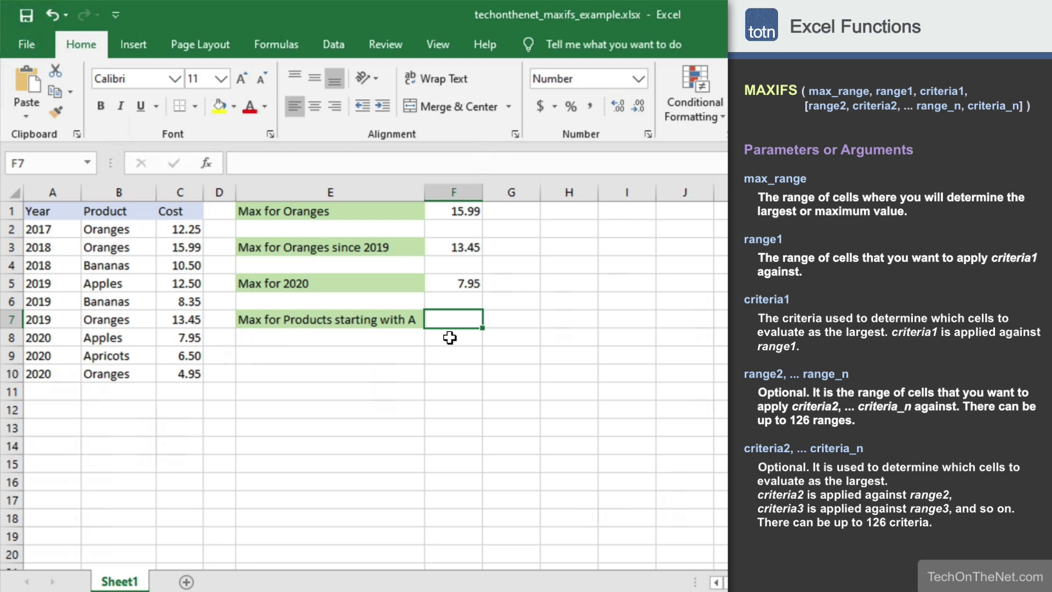
Enter =MAXIFS(C2:C10,B2:B10,"A*") in F7, returning 12.50 for products starting with A
text(=)
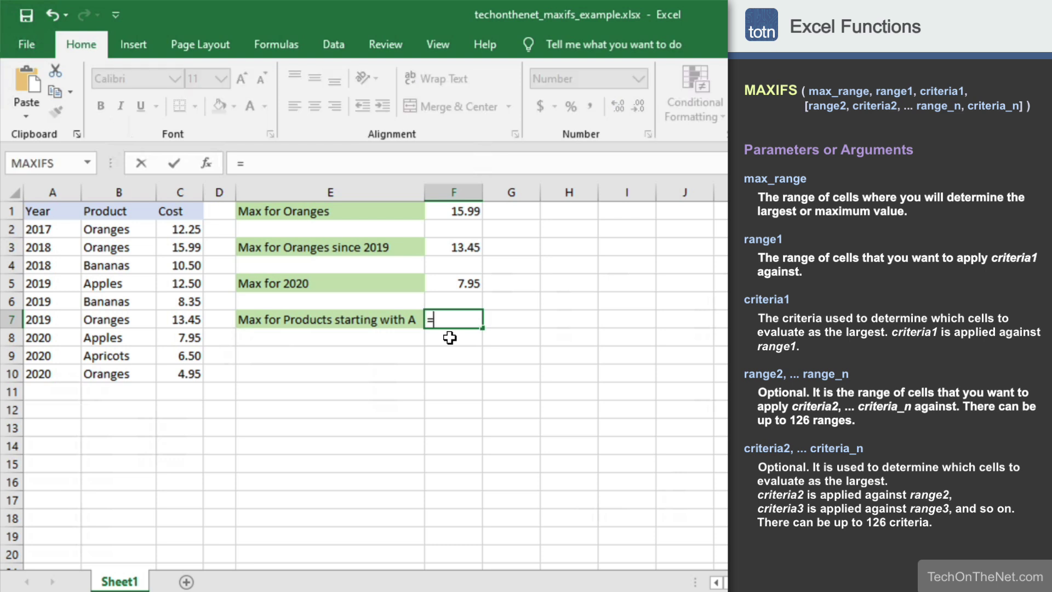
text(MAXI)
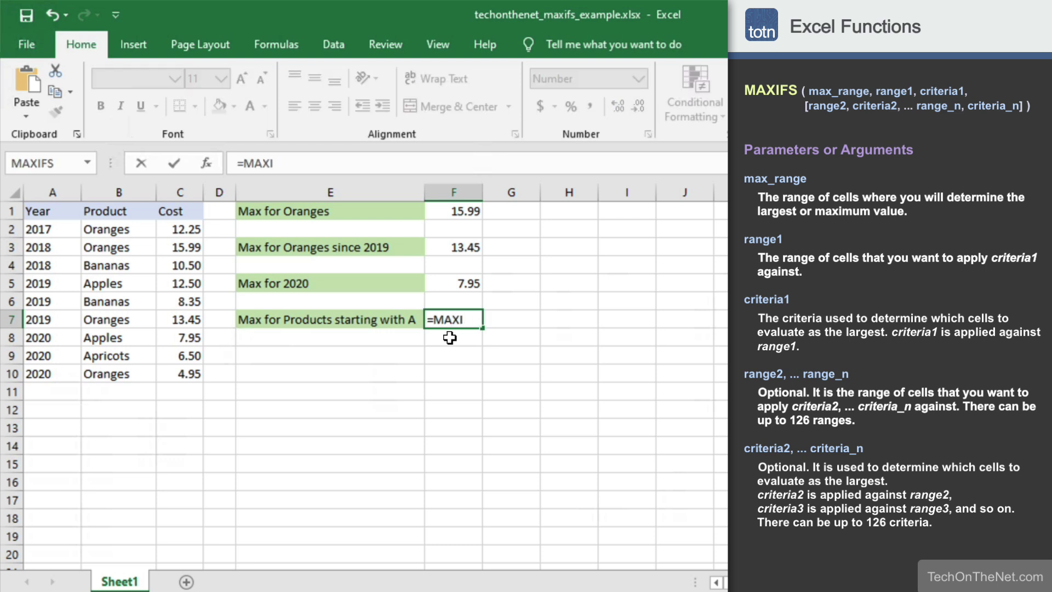
text(FS(C2:C)
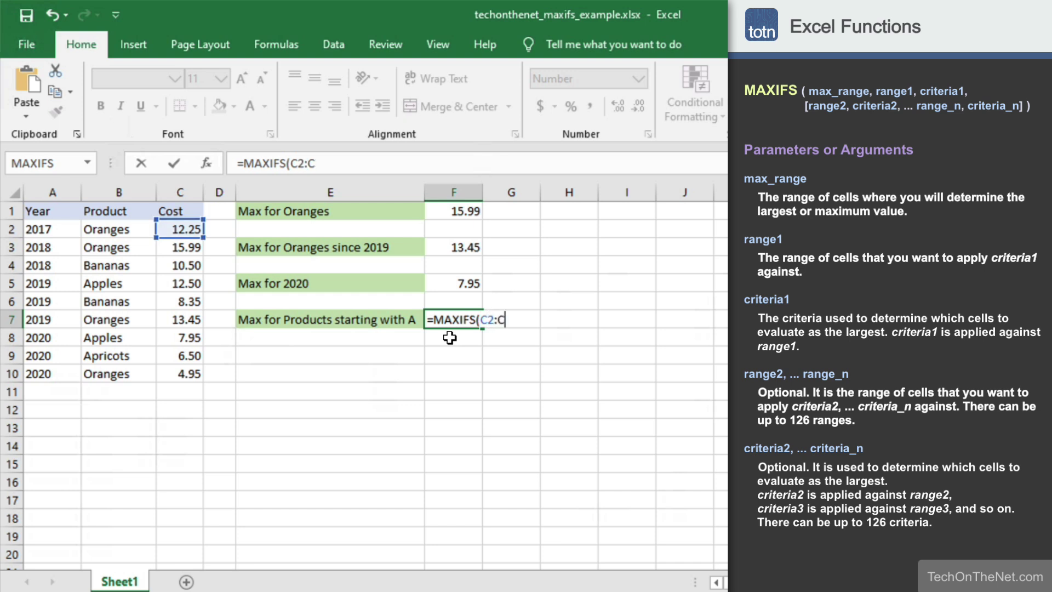
text(10,)
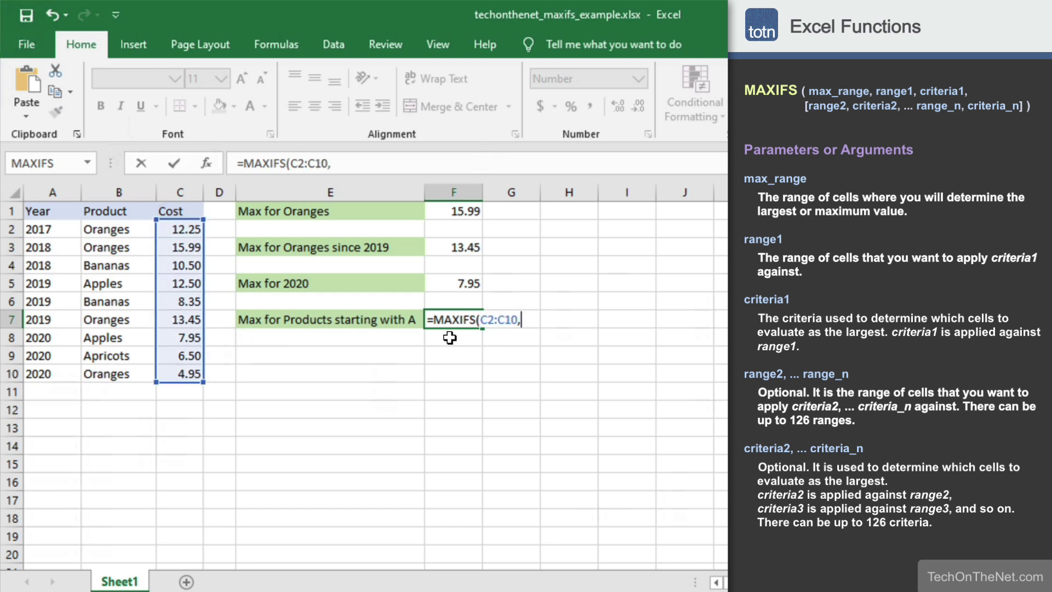
text(B2)
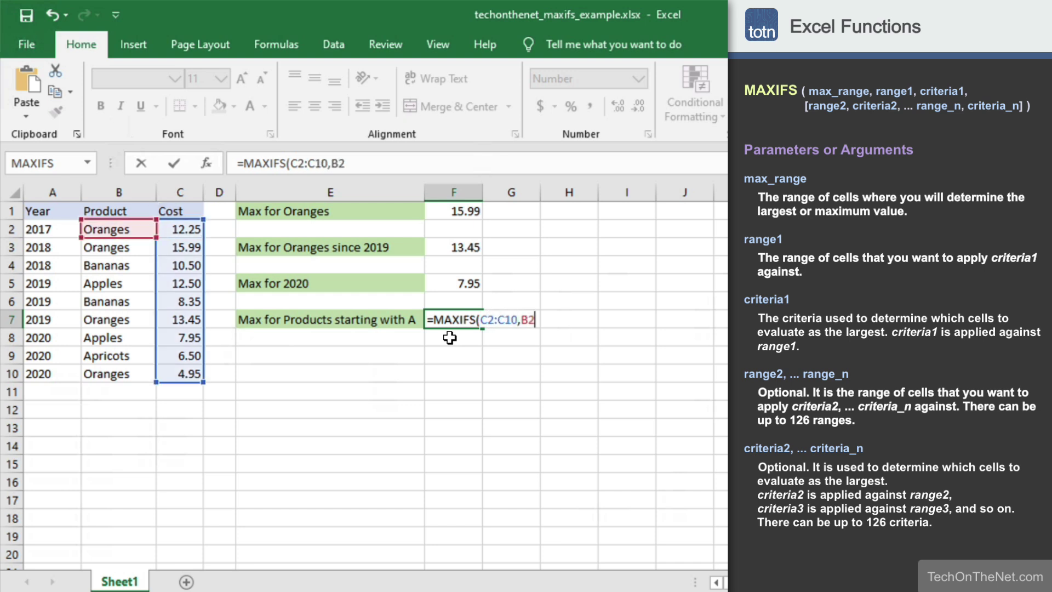
text(:B10,)
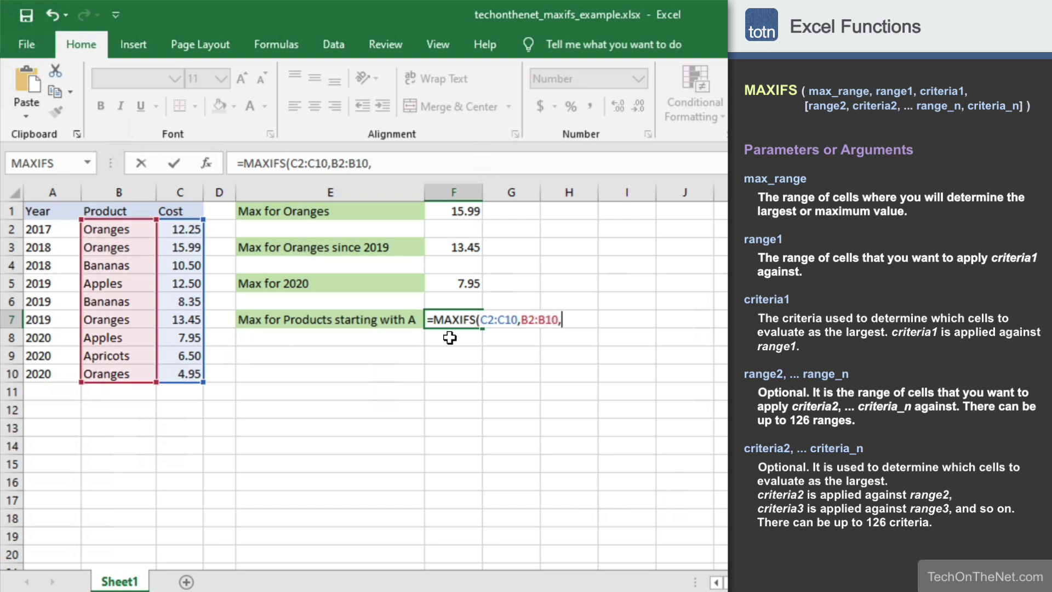
text("A*"))
key(Return)
Right-align the 12.50 result in F7 to match the other results
key(Up)
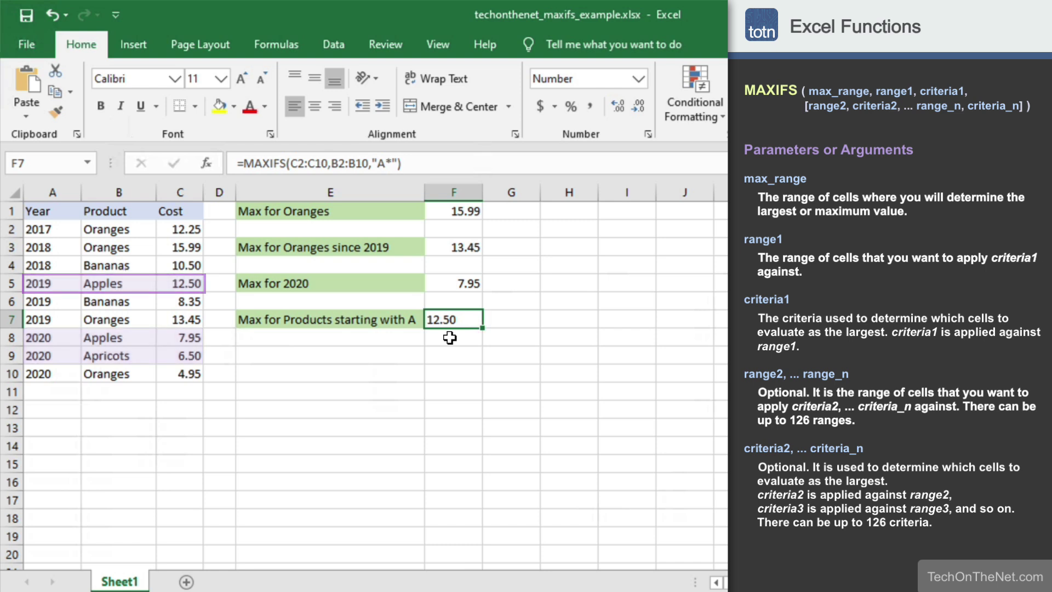
click(339, 109)
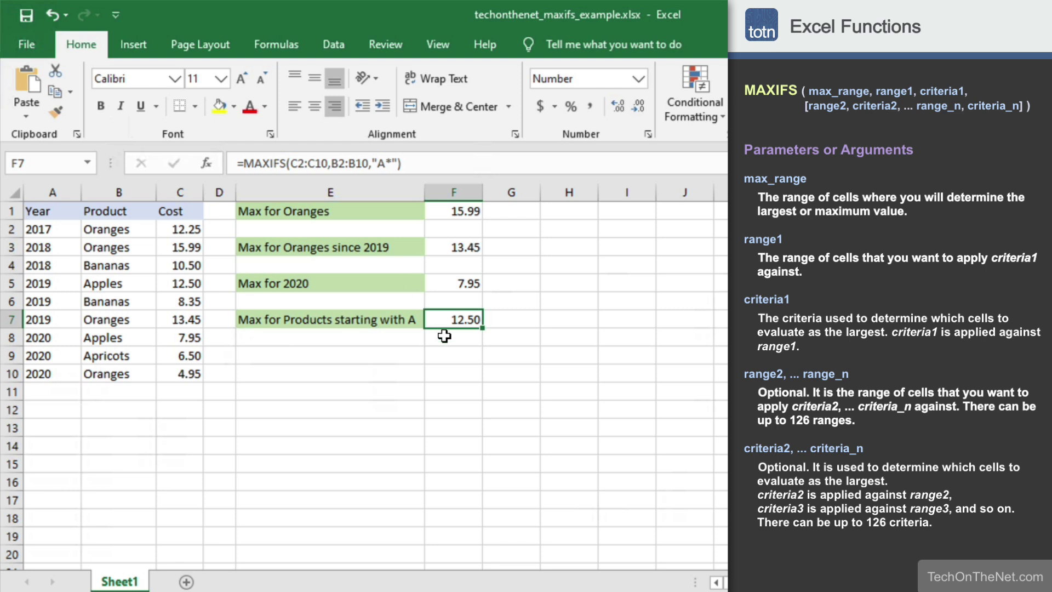